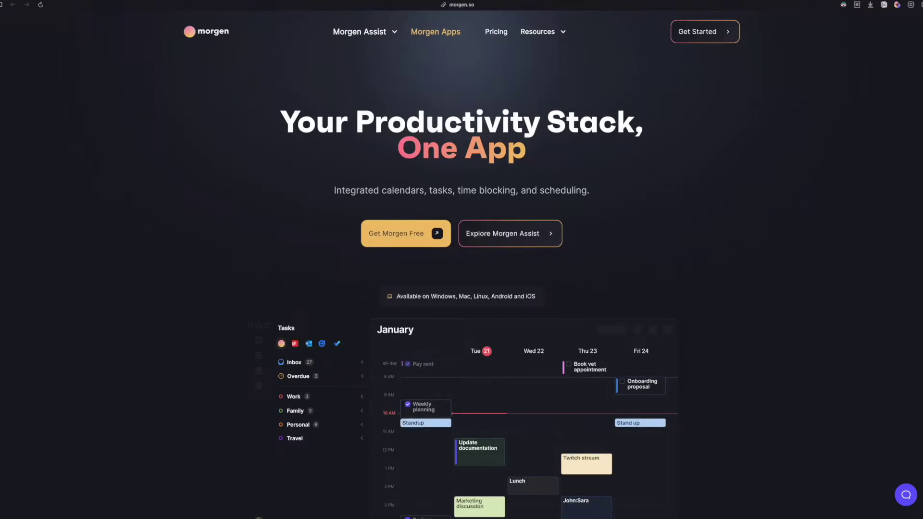
# Step: Open Morgen's Pricing page to compare the free Basic plan with the $8/month Pro plan
pyautogui.scroll(-4, 462, 289)
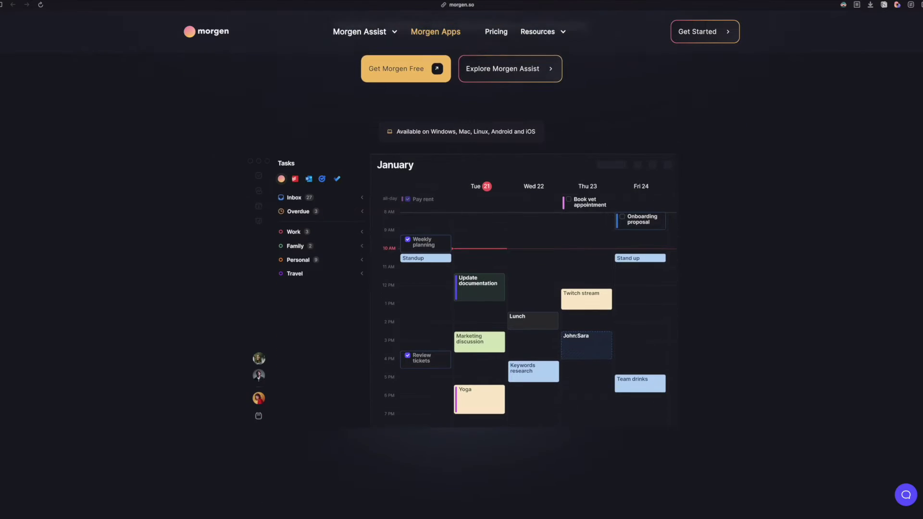
pyautogui.click(497, 31)
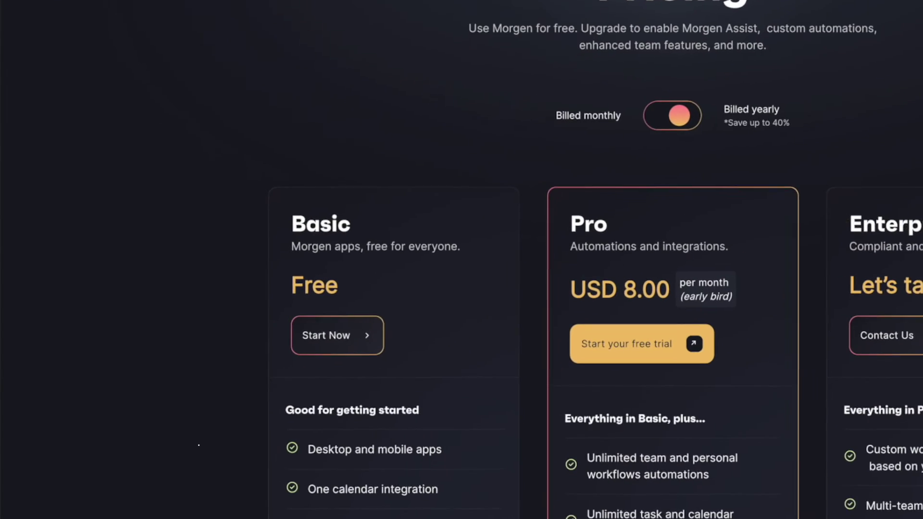
pyautogui.scroll(-3, 199, 445)
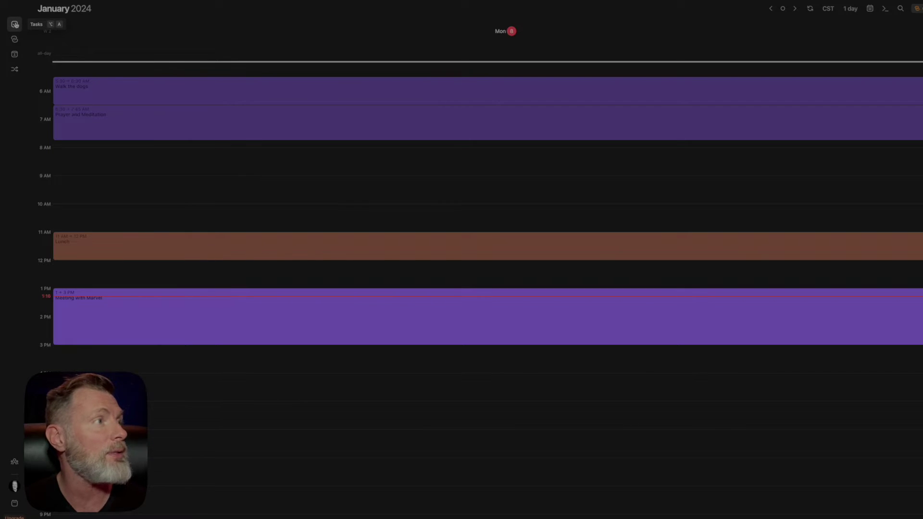
# Step: Show the Tasks panel beside the day calendar
pyautogui.click(15, 25)
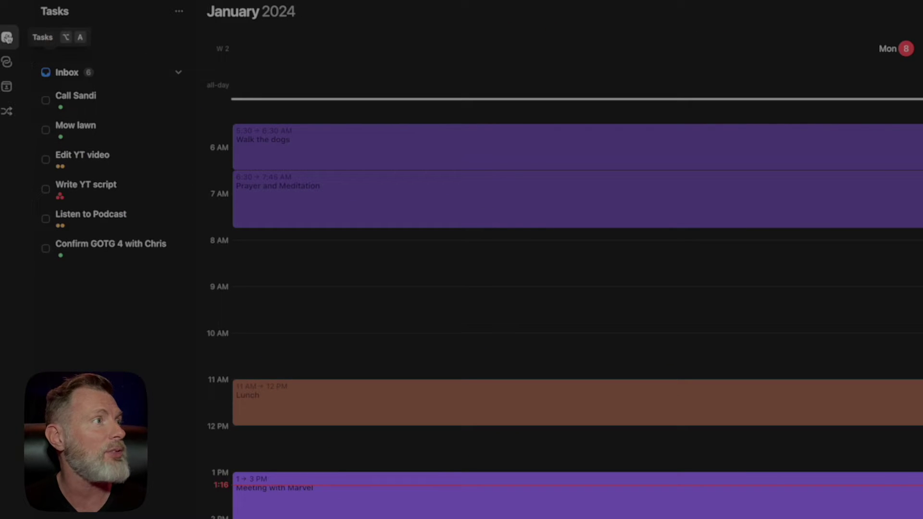
pyautogui.click(7, 37)
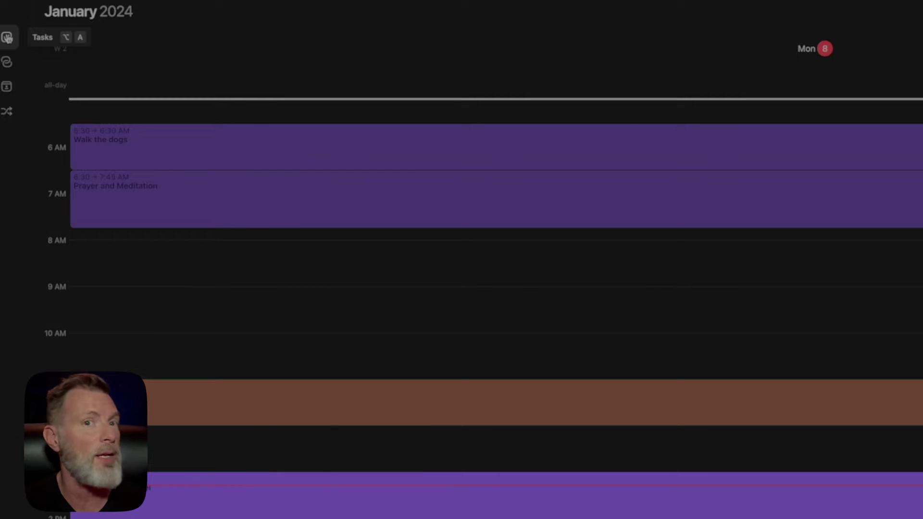
pyautogui.click(7, 37)
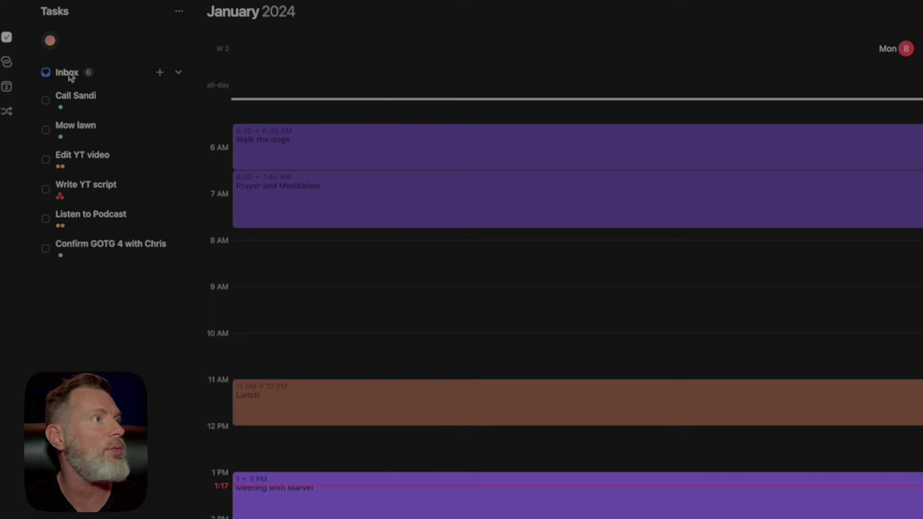
# Step: Fold the Inbox list down to its heading, showing a count of 6
pyautogui.click(178, 74)
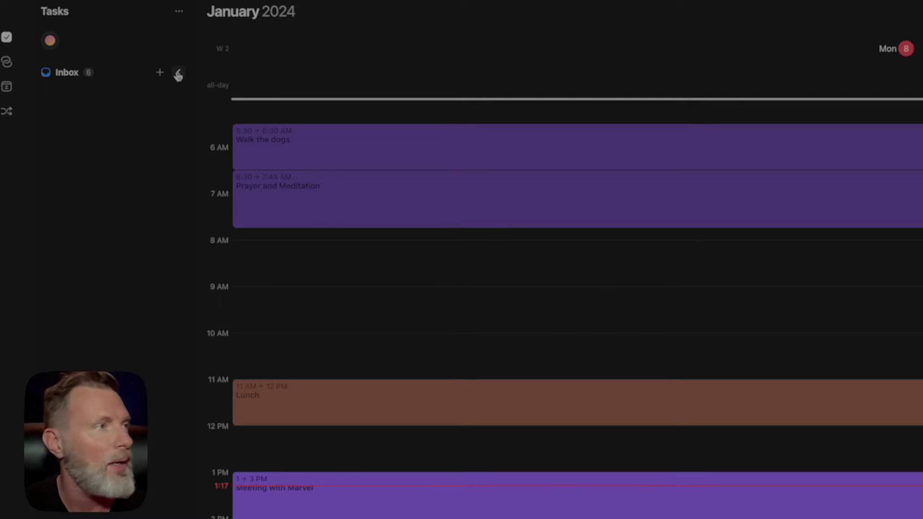
pyautogui.click(178, 74)
pyautogui.click(178, 74)
pyautogui.click(178, 75)
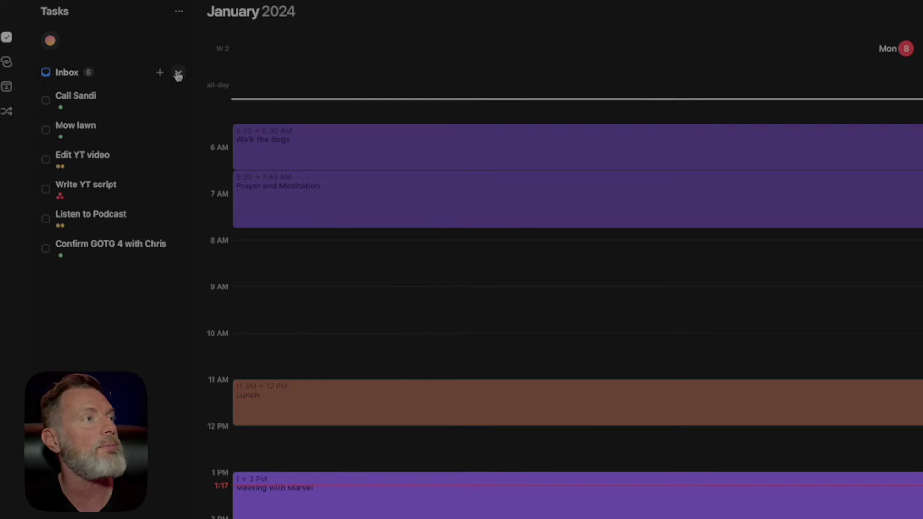
pyautogui.click(178, 75)
pyautogui.click(178, 75)
pyautogui.click(178, 74)
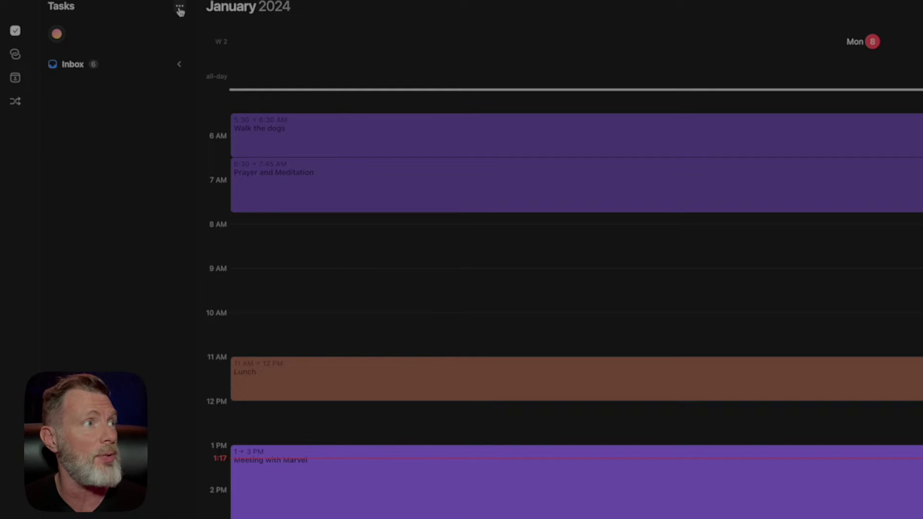
# Step: Set the task list filter to Show all so Physical, Mental, Family and other lists appear
pyautogui.click(180, 9)
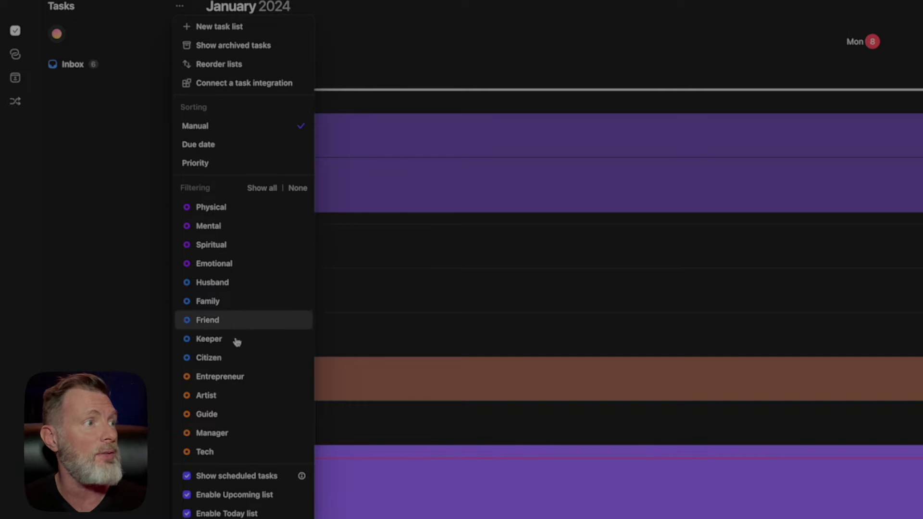
pyautogui.click(261, 191)
pyautogui.click(171, 5)
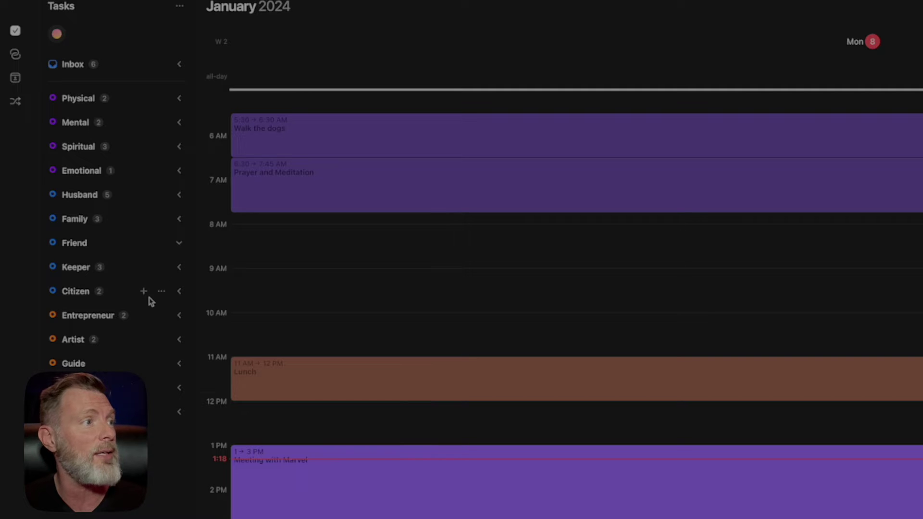
pyautogui.click(179, 318)
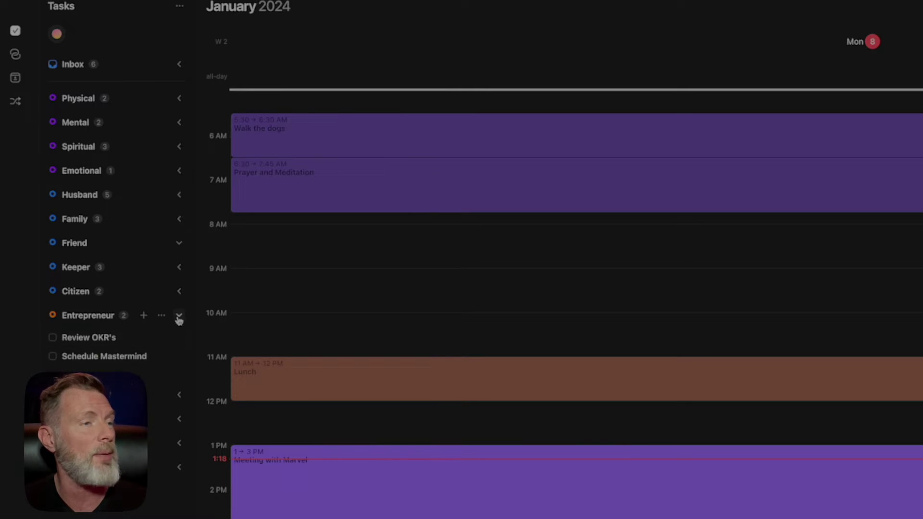
pyautogui.click(179, 317)
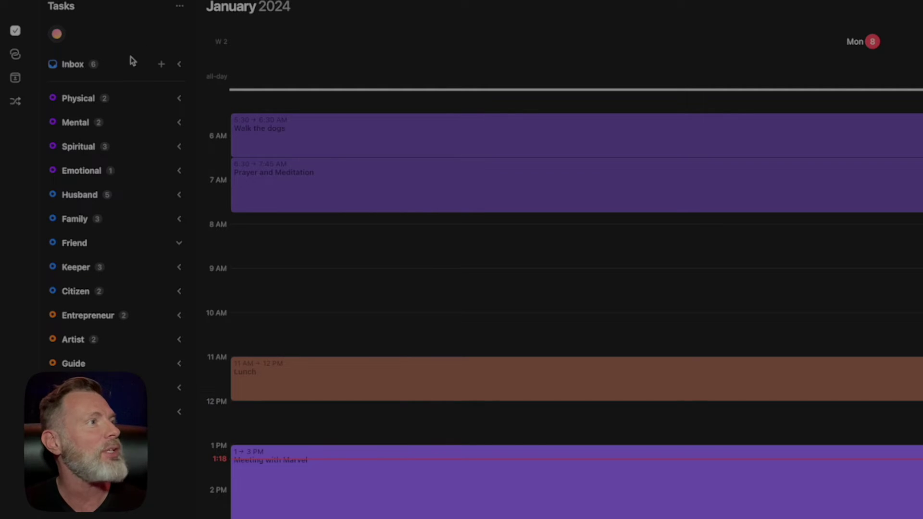
# Step: Set the task list filter to None and expand the Inbox to show its six tasks
pyautogui.click(181, 6)
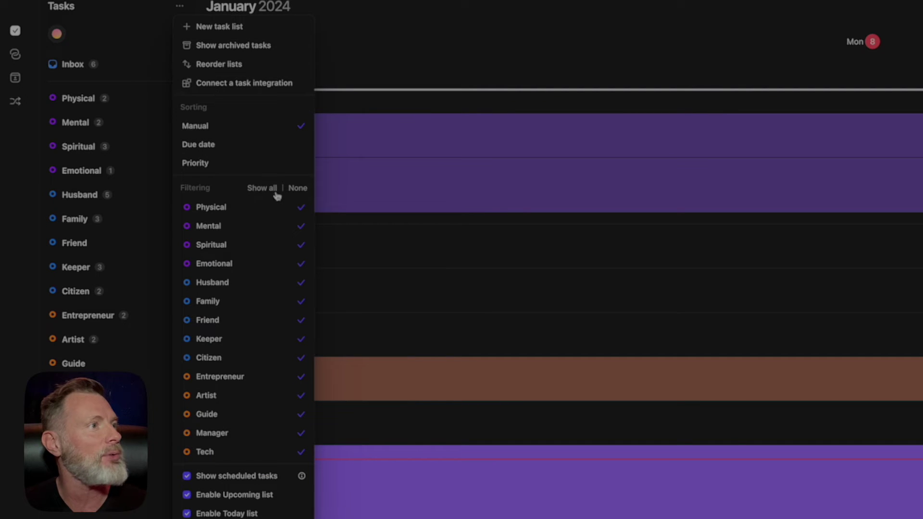
pyautogui.click(303, 189)
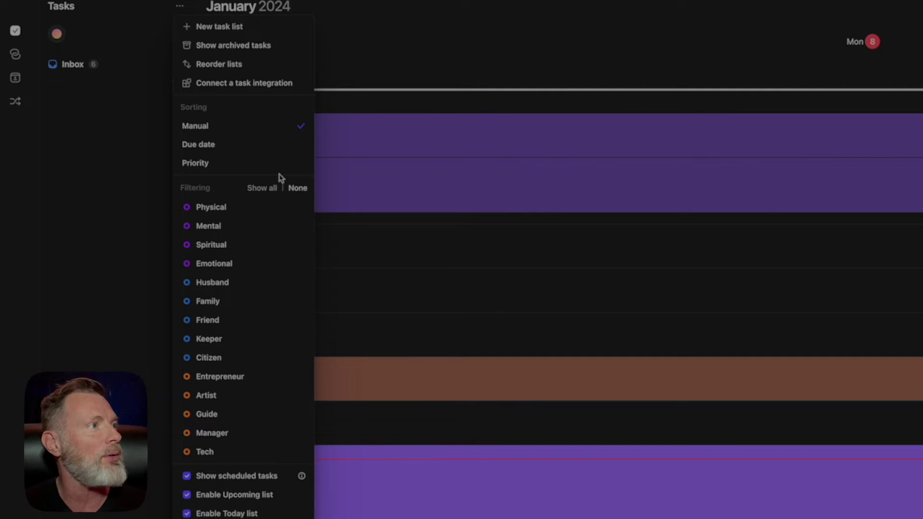
pyautogui.click(133, 126)
pyautogui.click(181, 66)
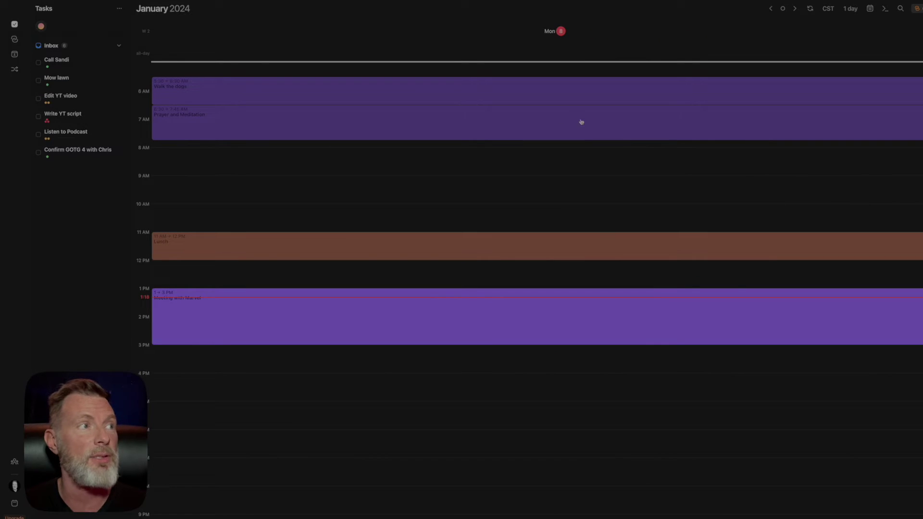
pyautogui.moveTo(496, 105)
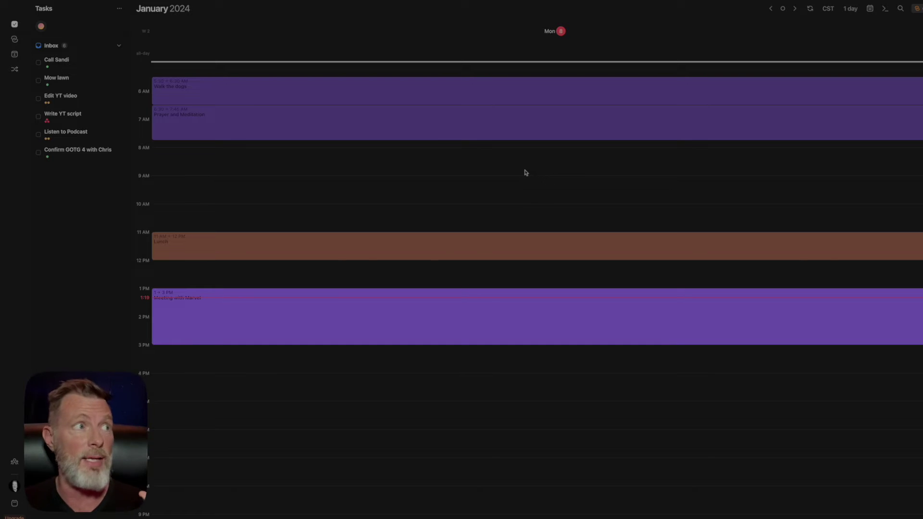
# Step: Fold up the Inbox task list in the Tasks sidebar
pyautogui.click(119, 45)
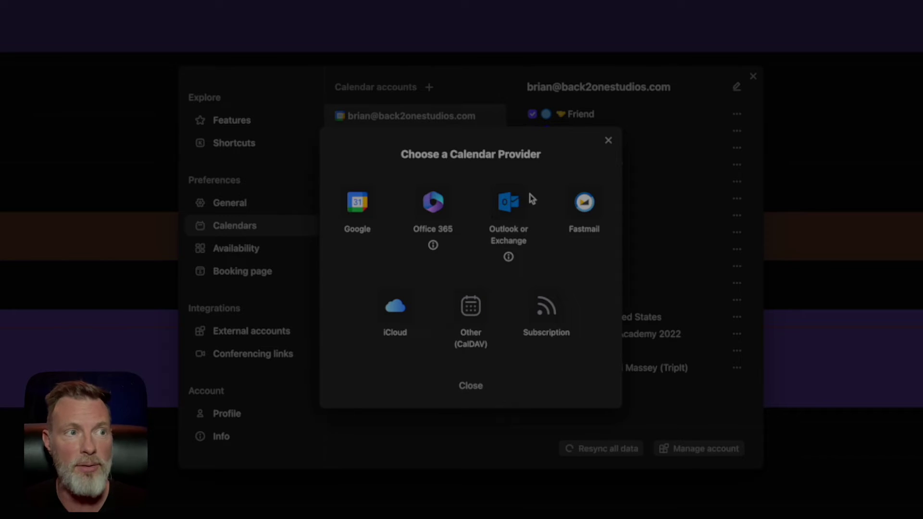
# Step: Close the calendar provider dialog and Settings, leaving the view options unchanged
pyautogui.click(609, 141)
pyautogui.click(753, 76)
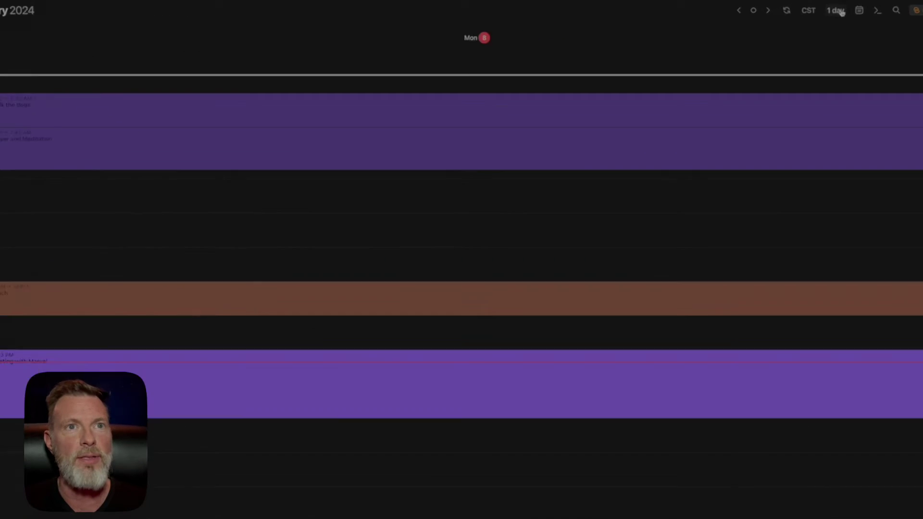
pyautogui.click(839, 11)
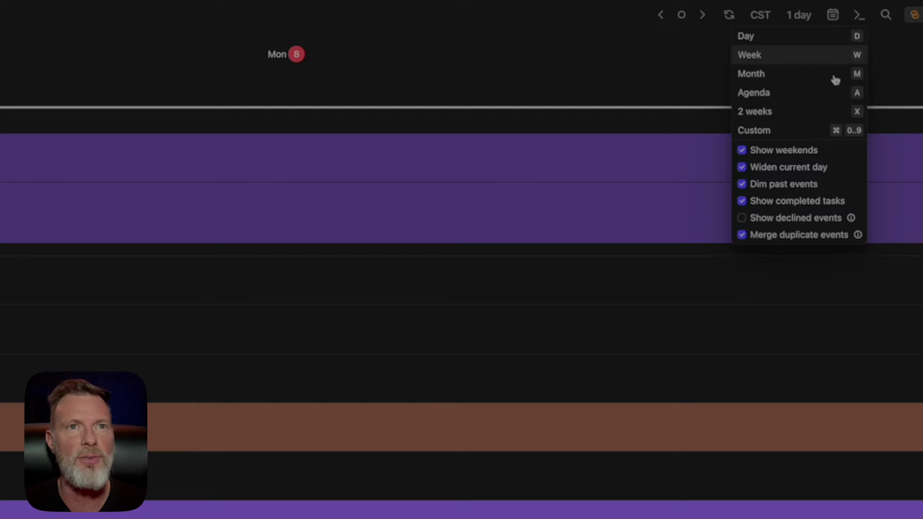
pyautogui.click(592, 21)
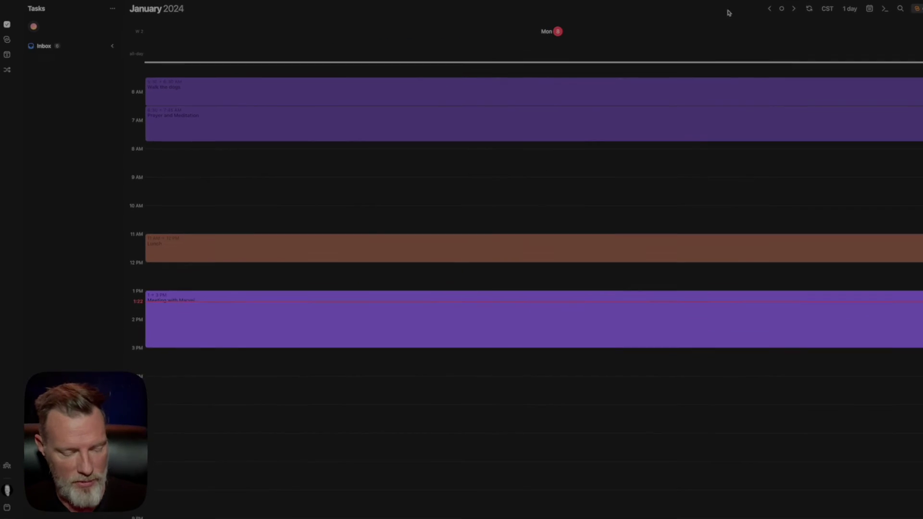
# Step: Preview week, month, agenda, and 2-, 3- and 4-day layouts, then return to single-day view
pyautogui.press('w')
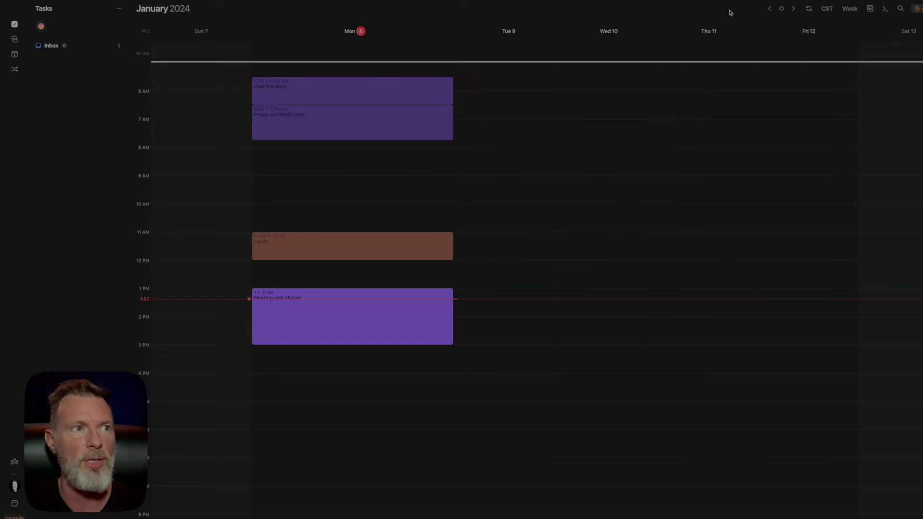
pyautogui.press('m')
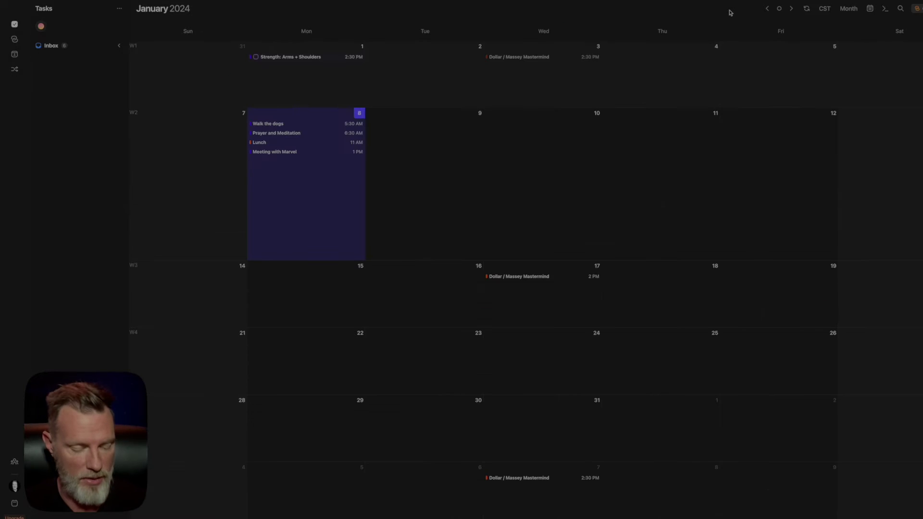
pyautogui.press('a')
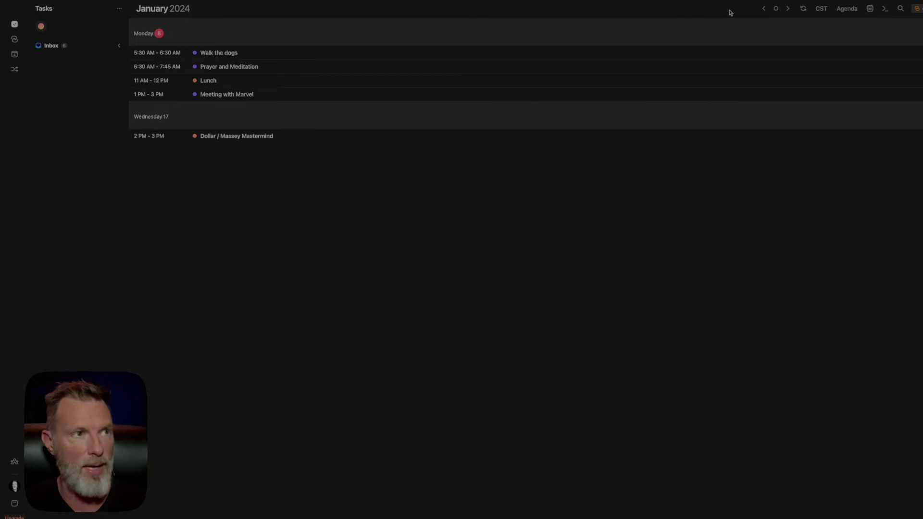
pyautogui.press('2')
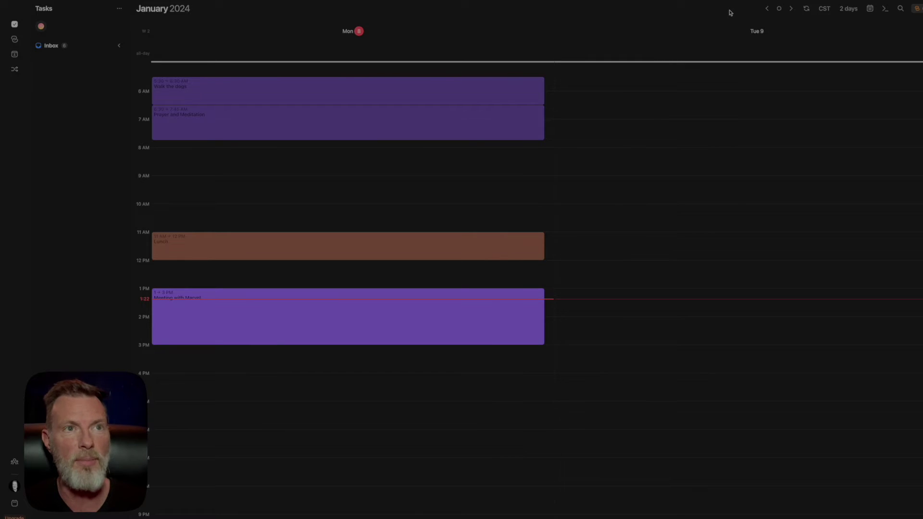
pyautogui.press('3')
pyautogui.press('4')
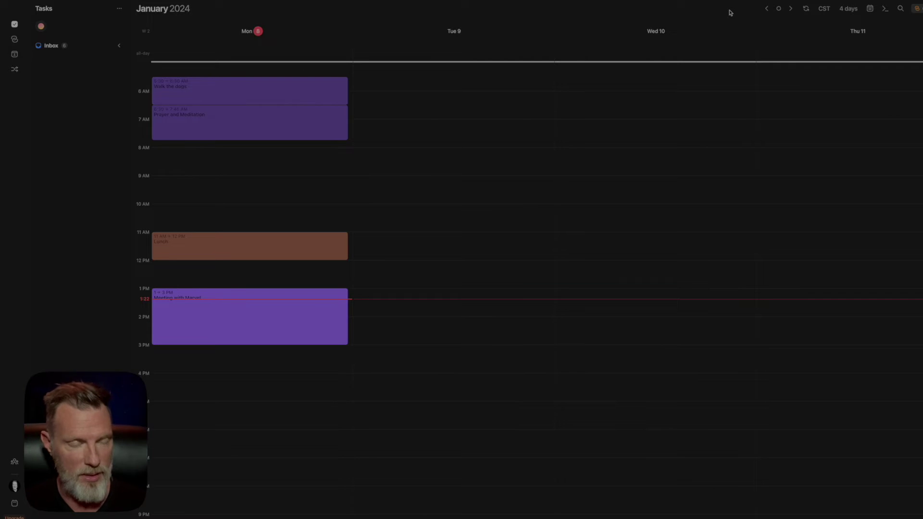
pyautogui.press('1')
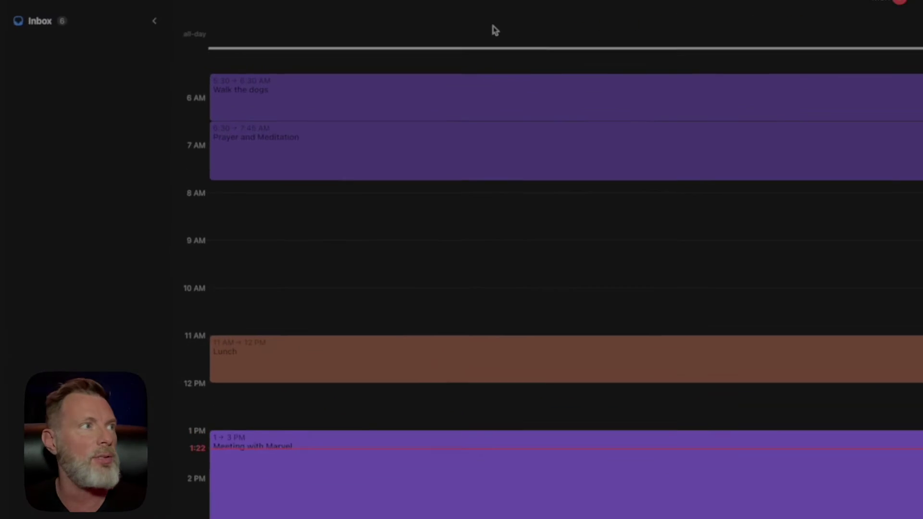
# Step: Expand the Inbox to list its six tasks, including Mow lawn and Listen to Podcast
pyautogui.click(157, 21)
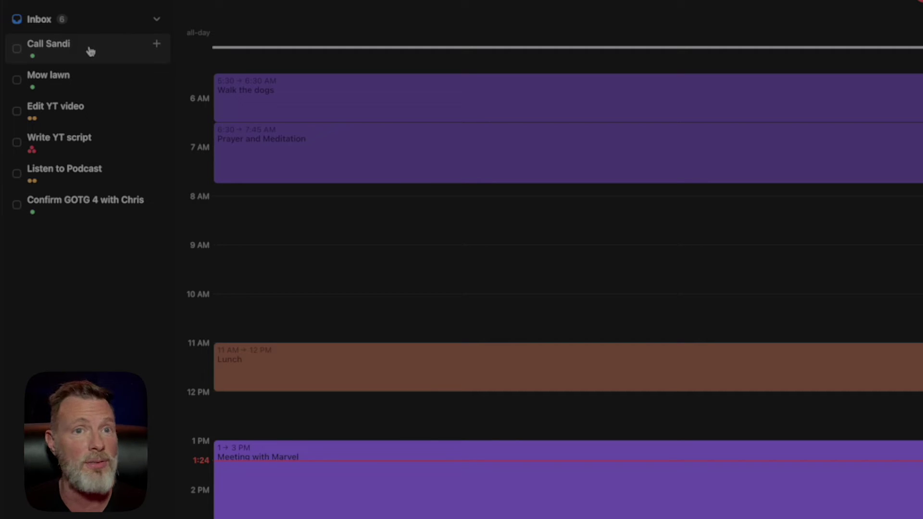
# Step: Confirm and save estimated durations: call task 30m, Mow lawn 1h, Edit YT video 2h
pyautogui.click(91, 51)
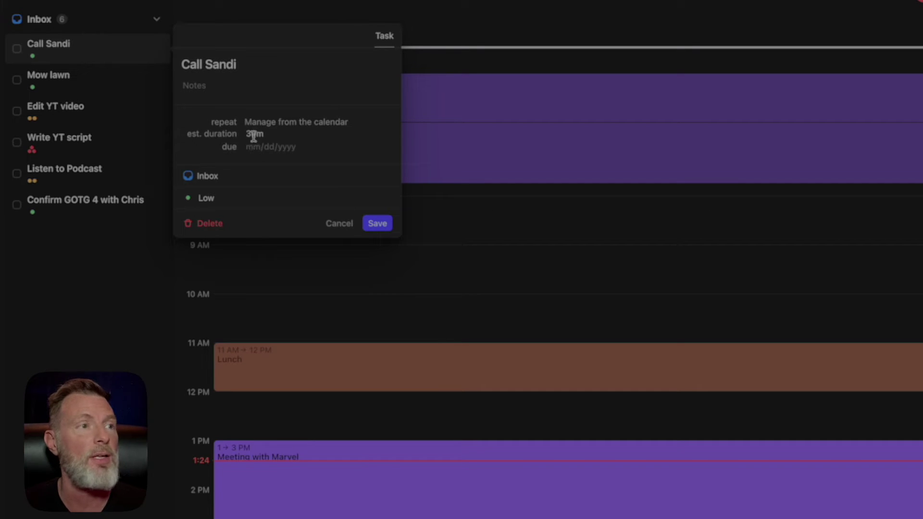
pyautogui.click(378, 224)
pyautogui.click(94, 81)
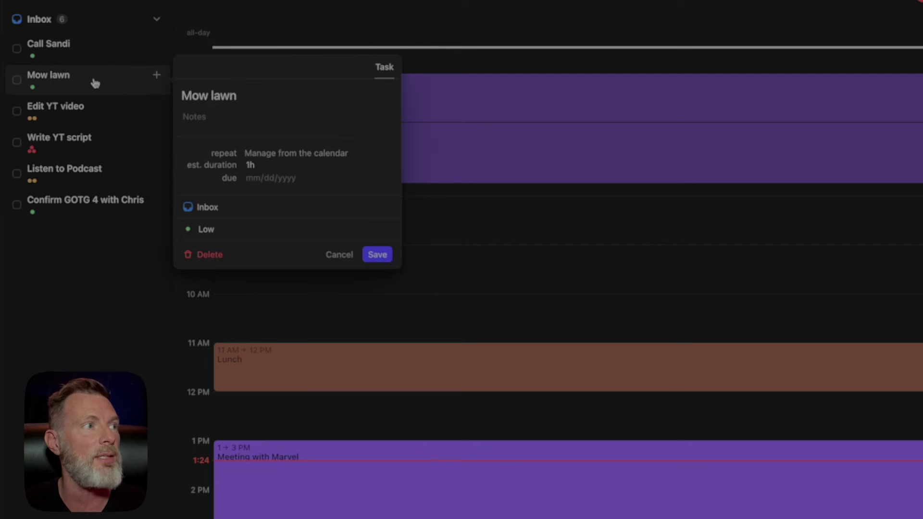
pyautogui.click(378, 253)
pyautogui.click(99, 115)
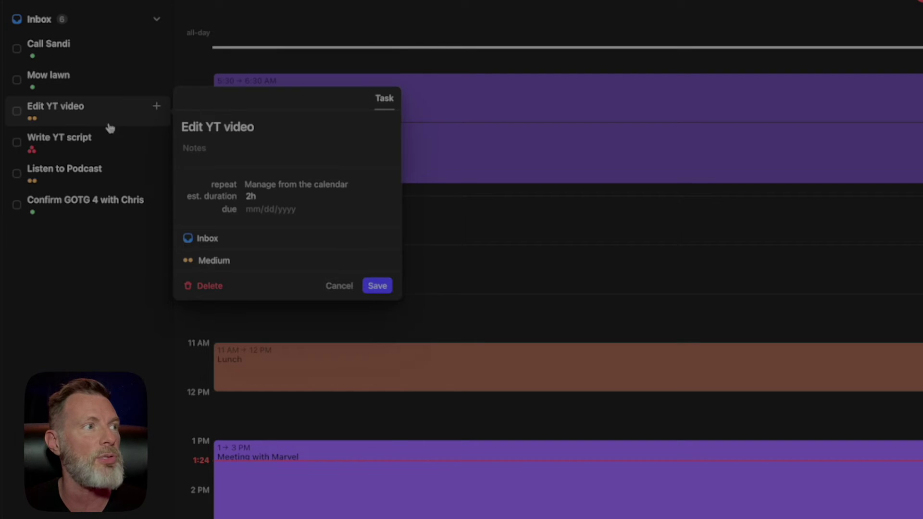
pyautogui.click(377, 286)
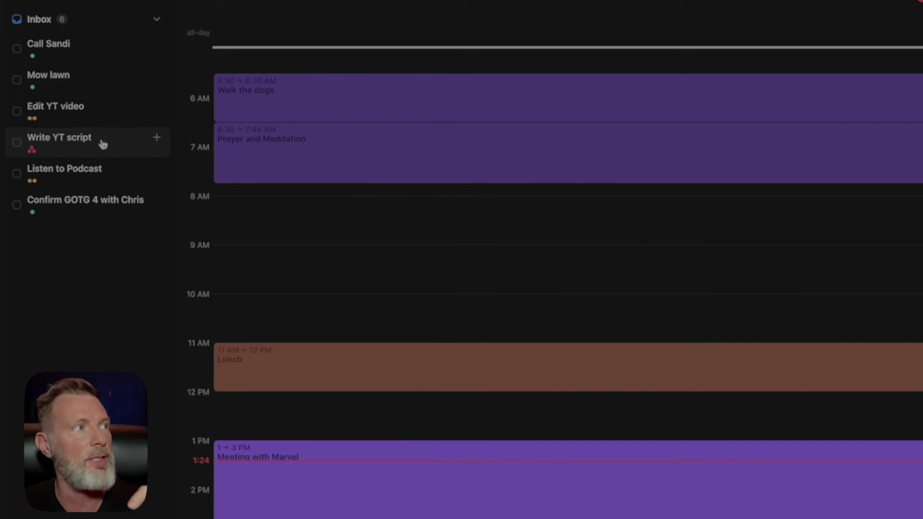
# Step: Time-block the call 10:30–11 AM, Mow lawn 5–6 PM, Edit YT video 3–5 PM, Write YT script 7:45 AM
pyautogui.click(64, 48)
pyautogui.moveTo(63, 48); pyautogui.dragTo(306, 321)
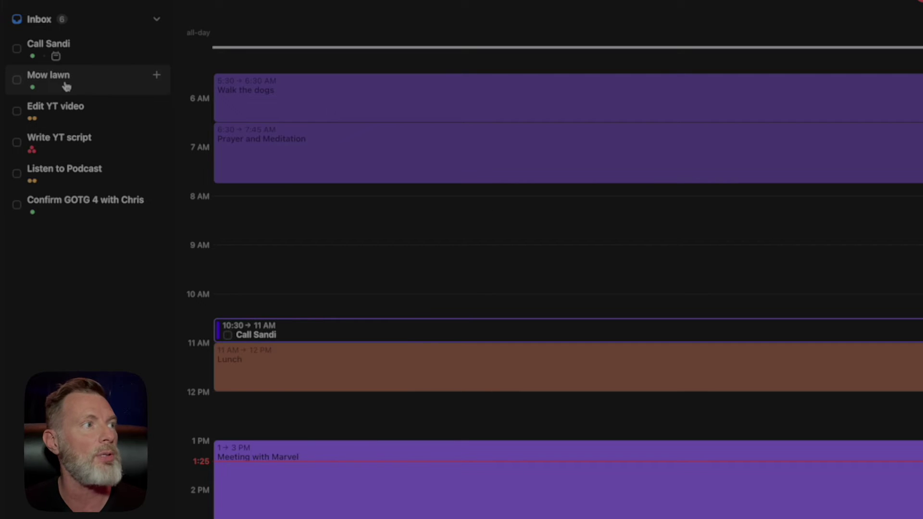
pyautogui.moveTo(54, 81); pyautogui.dragTo(364, 518)
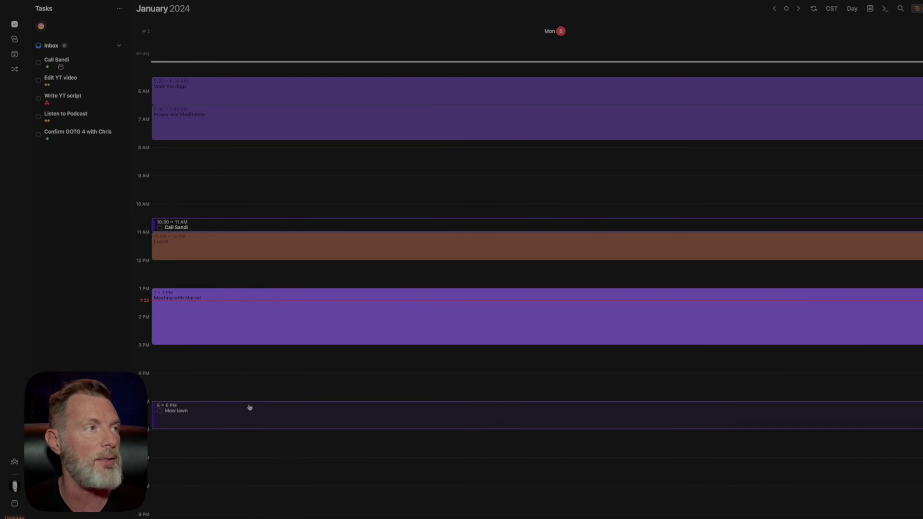
pyautogui.moveTo(249, 408); pyautogui.dragTo(250, 407)
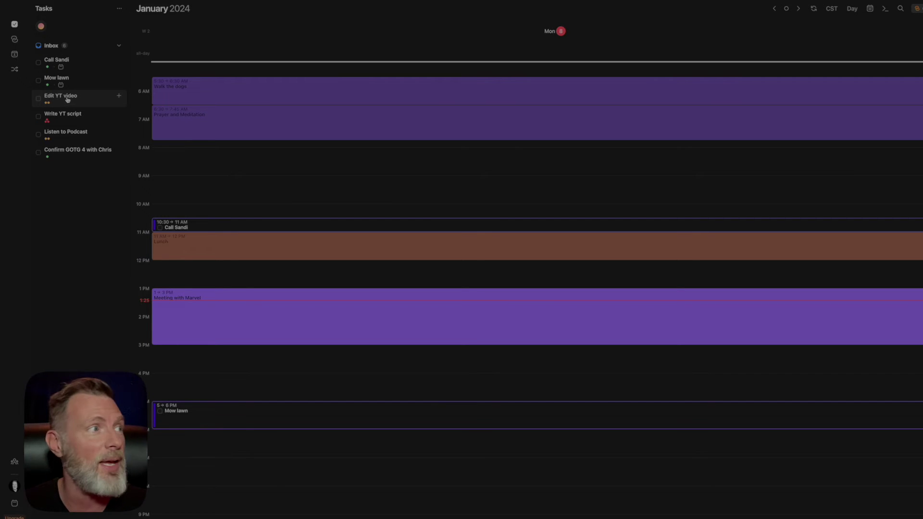
pyautogui.moveTo(68, 99); pyautogui.dragTo(256, 408)
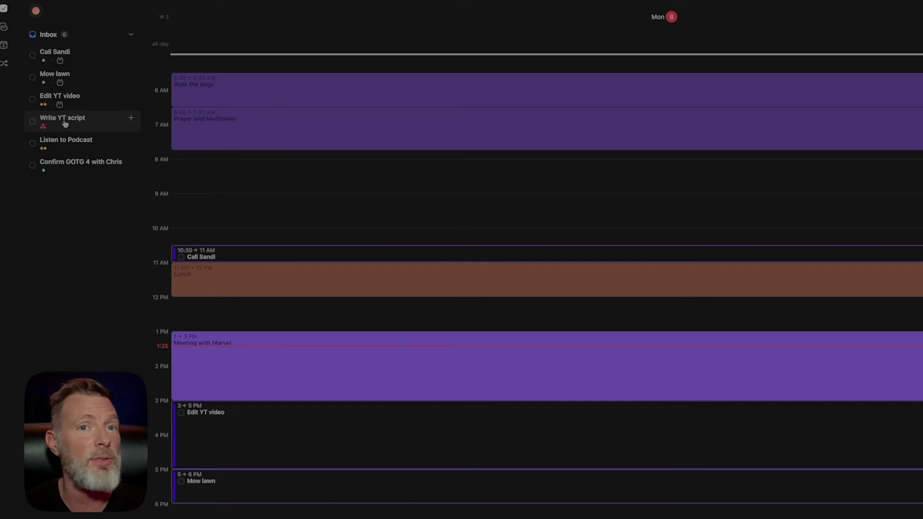
pyautogui.moveTo(64, 124); pyautogui.dragTo(230, 158)
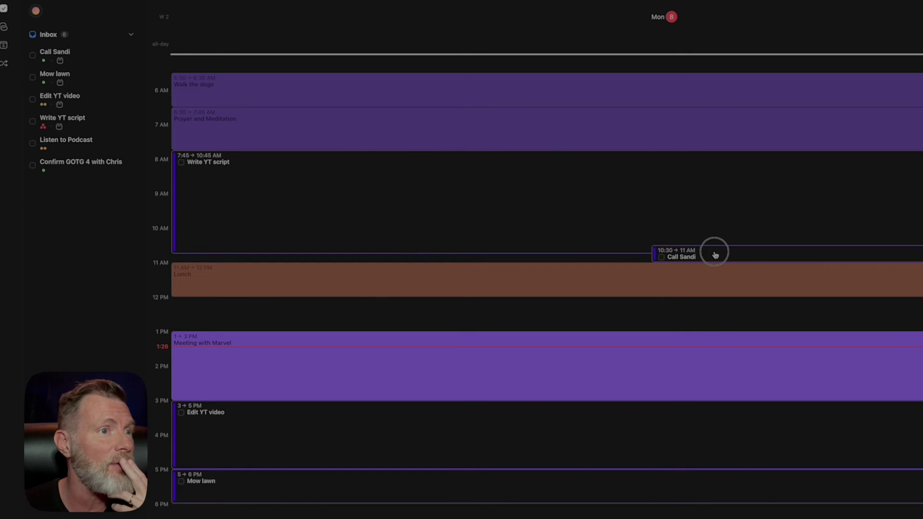
# Step: Shift the call block to 11:15–11:45 AM alongside the Lunch event
pyautogui.moveTo(713, 253); pyautogui.dragTo(662, 282)
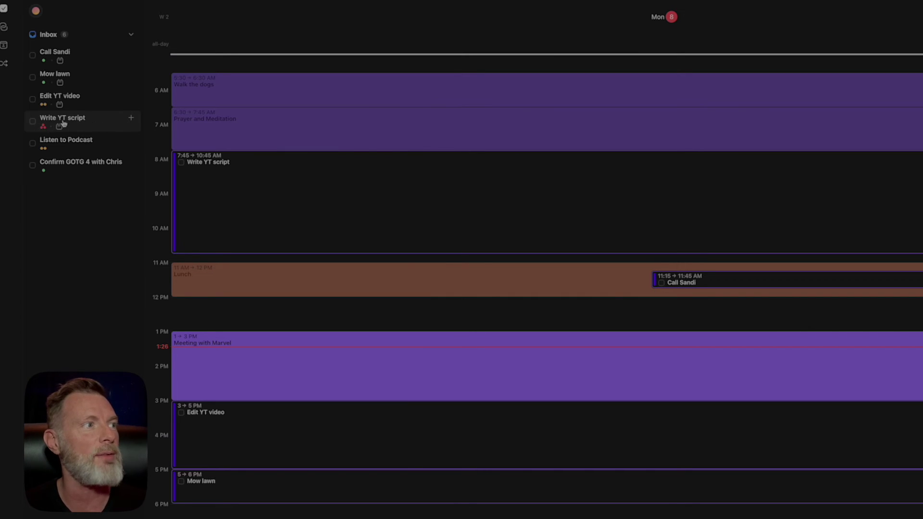
pyautogui.click(94, 130)
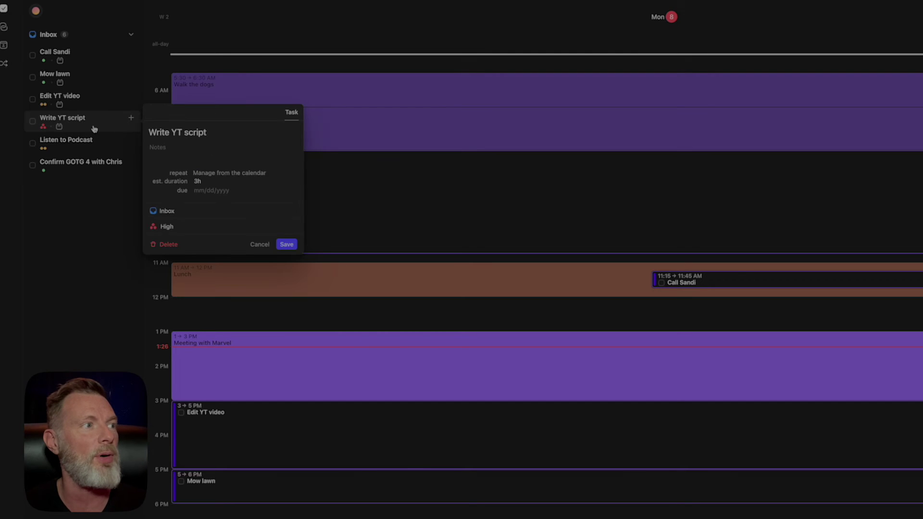
pyautogui.click(166, 227)
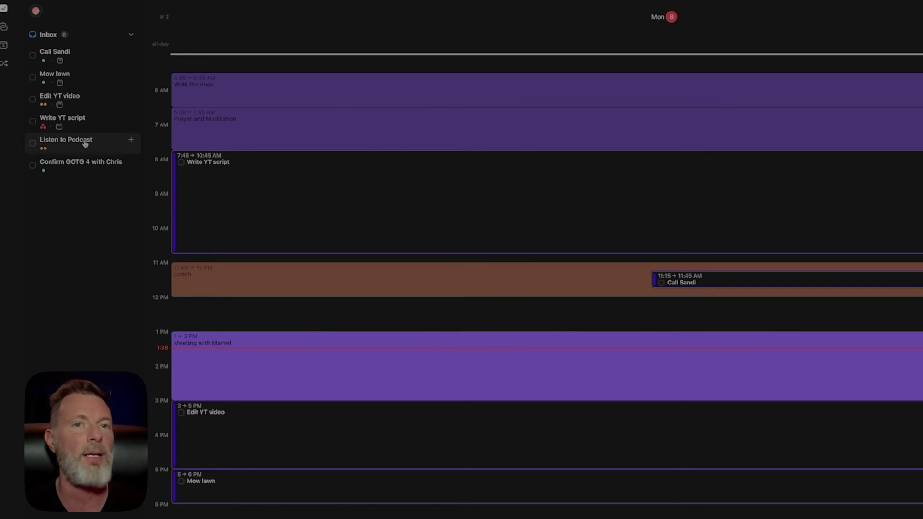
# Step: Time-block Listen to Podcast at 12–12:30 PM, leaving the phone-call task at 11:15–11:45 AM over Lunch
pyautogui.moveTo(81, 142); pyautogui.dragTo(279, 306)
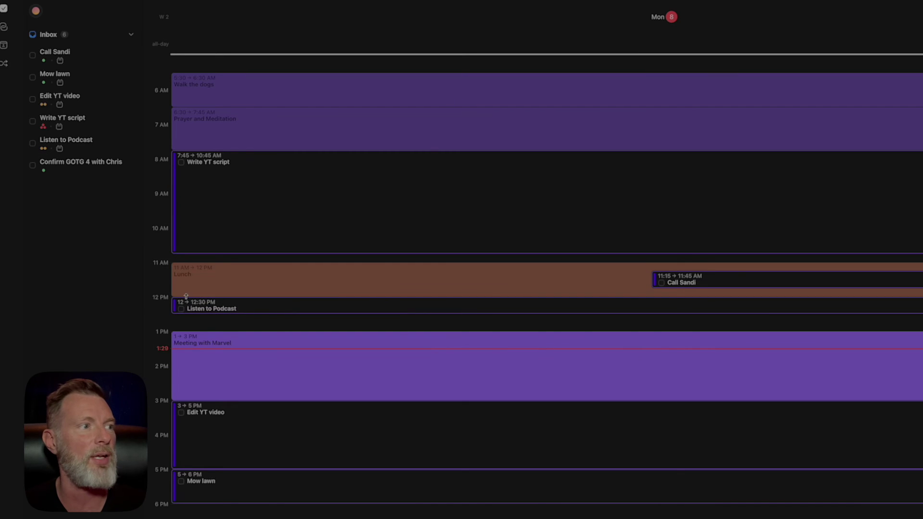
pyautogui.moveTo(672, 284); pyautogui.dragTo(713, 306)
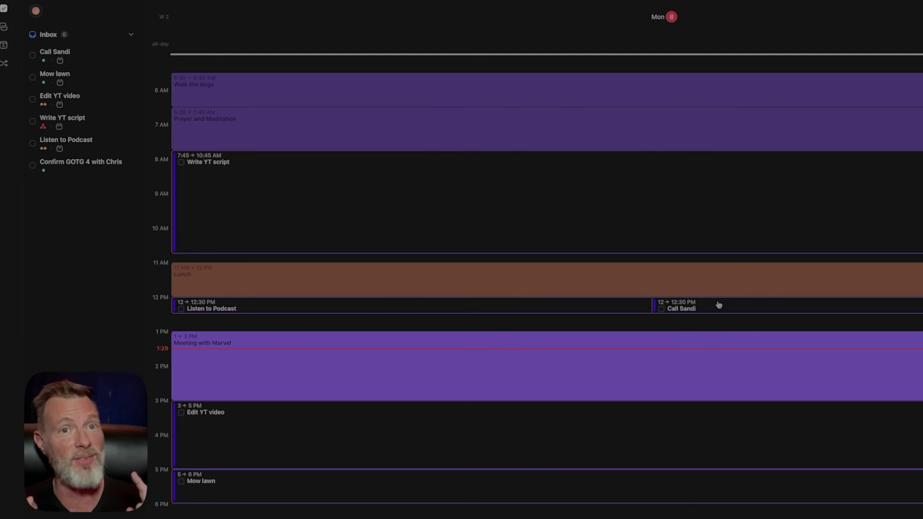
pyautogui.moveTo(718, 305); pyautogui.dragTo(718, 279)
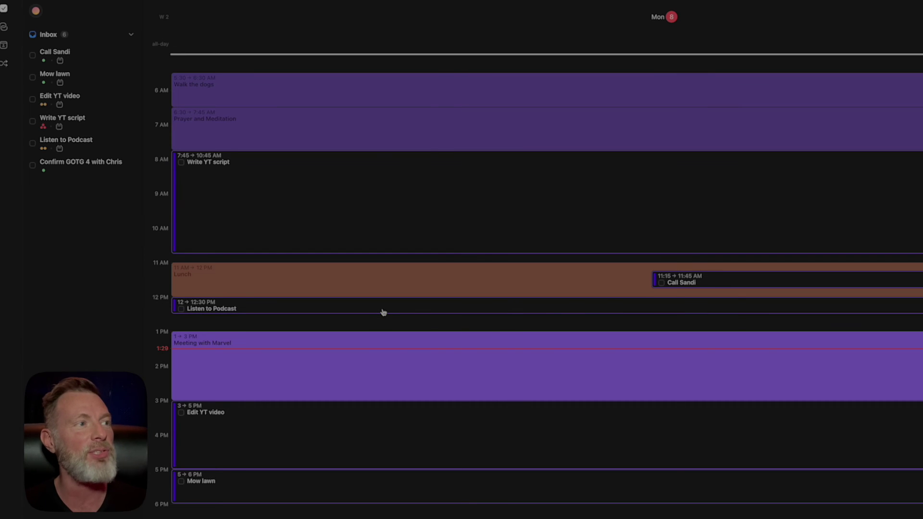
# Step: Move Listen to Podcast from 12 PM up to 6–6:30 AM, overlapping the dog walk
pyautogui.moveTo(388, 309); pyautogui.dragTo(414, 105)
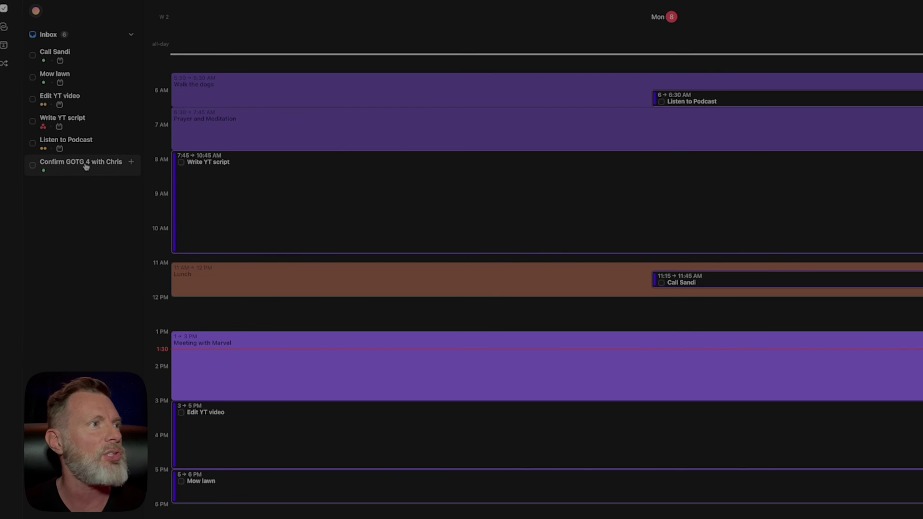
# Step: Place the GOTG 4 confirmation task at 1:15–1:45 PM, overlapping the Meeting with Marvel
pyautogui.moveTo(84, 166); pyautogui.dragTo(246, 72)
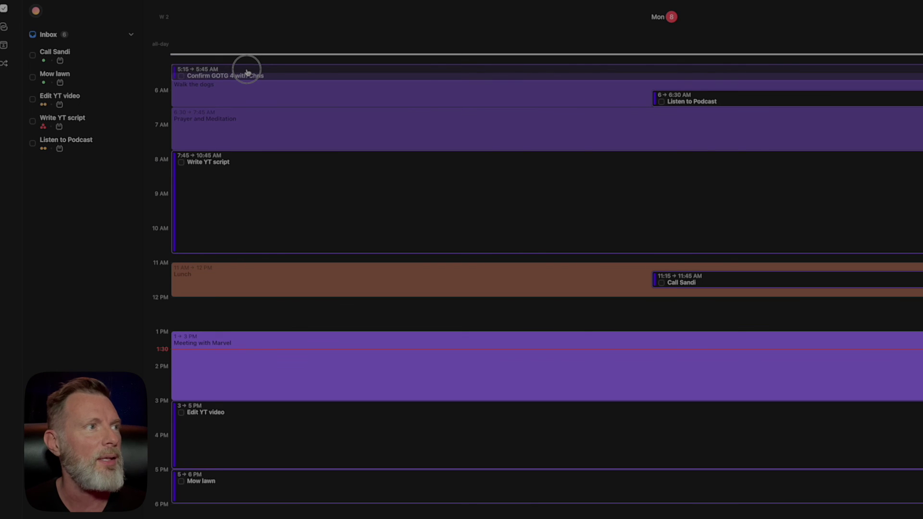
pyautogui.moveTo(247, 72); pyautogui.dragTo(288, 348)
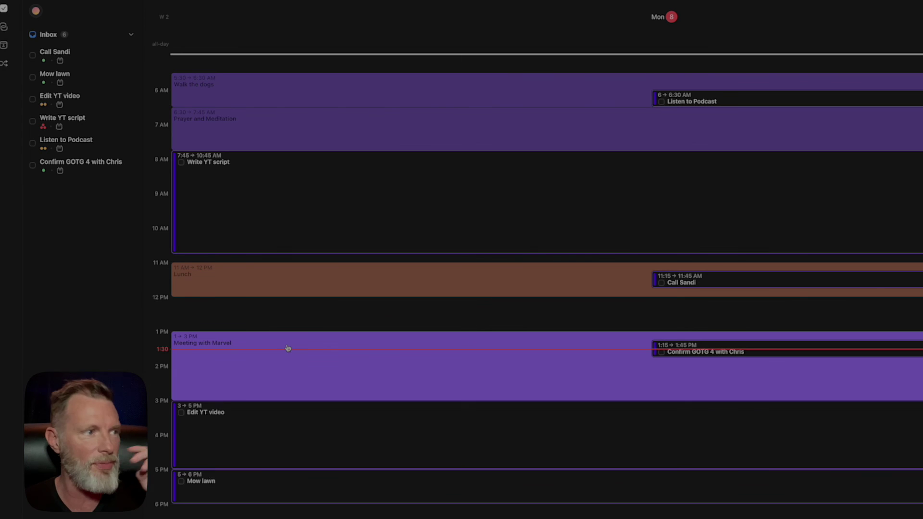